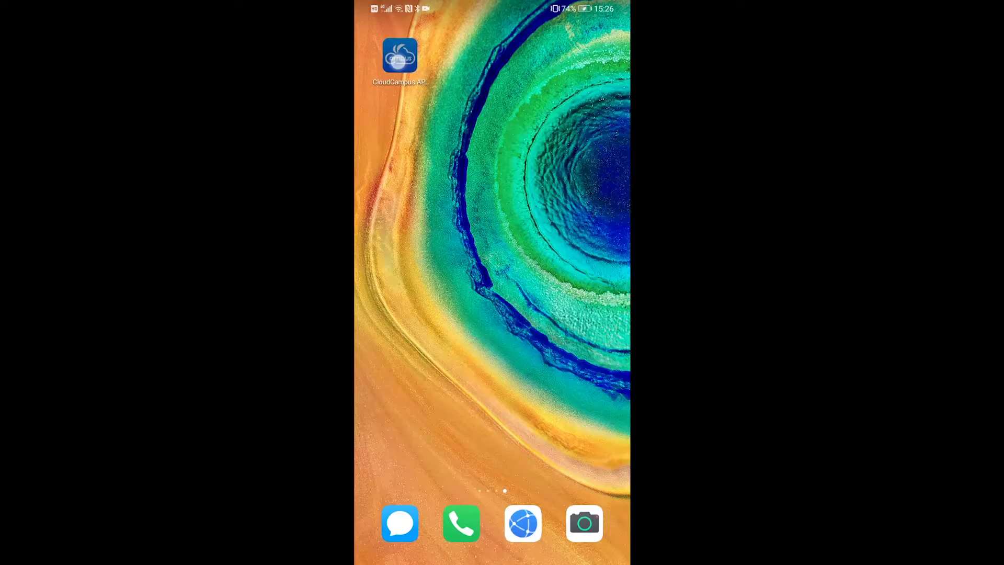
Sign in to the CloudCampus cloud account with saved credentials and show the Tool tab.
{"action": "left_click", "coordinate": [400, 55]}
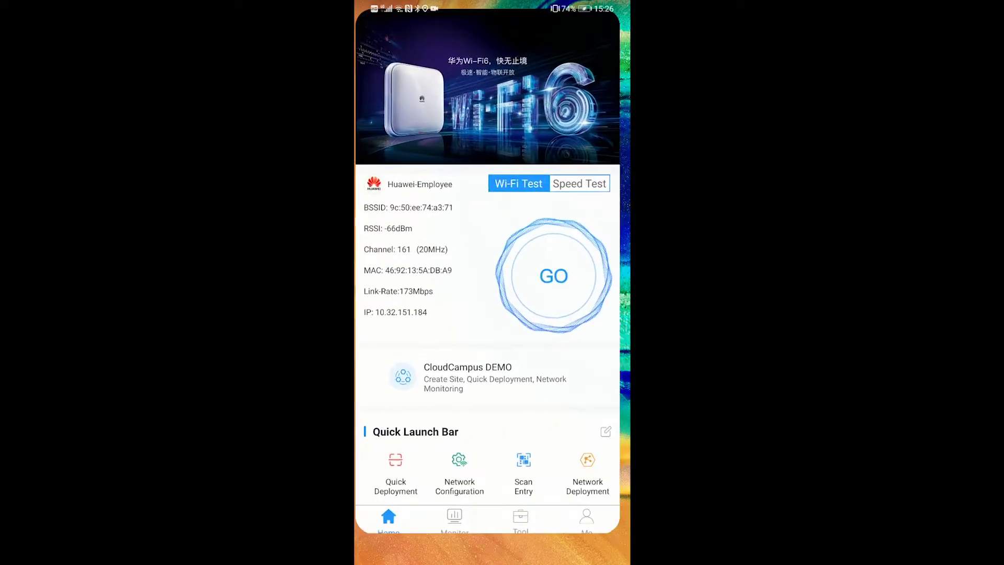
{"action": "left_click", "coordinate": [596, 545]}
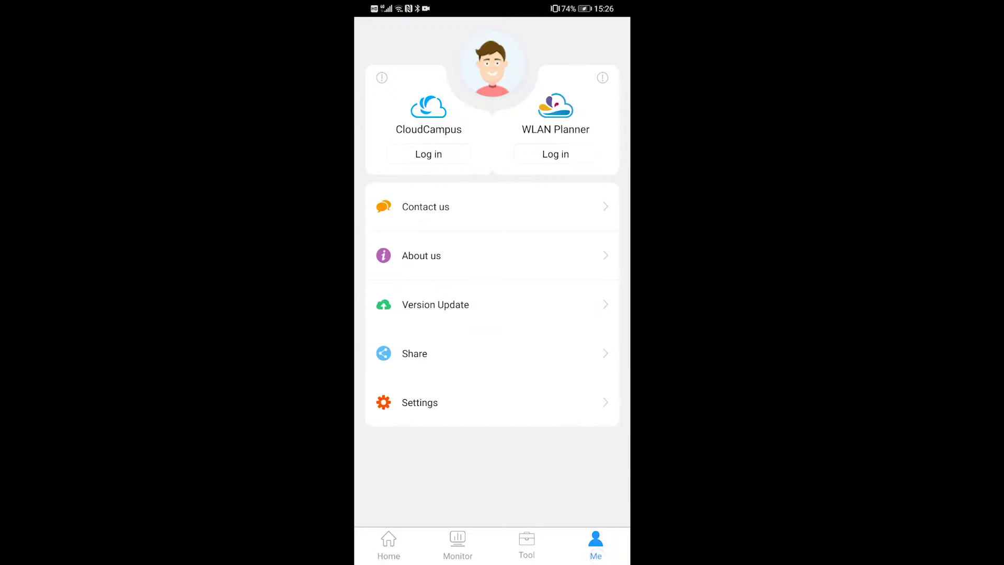
{"action": "left_click", "coordinate": [445, 155]}
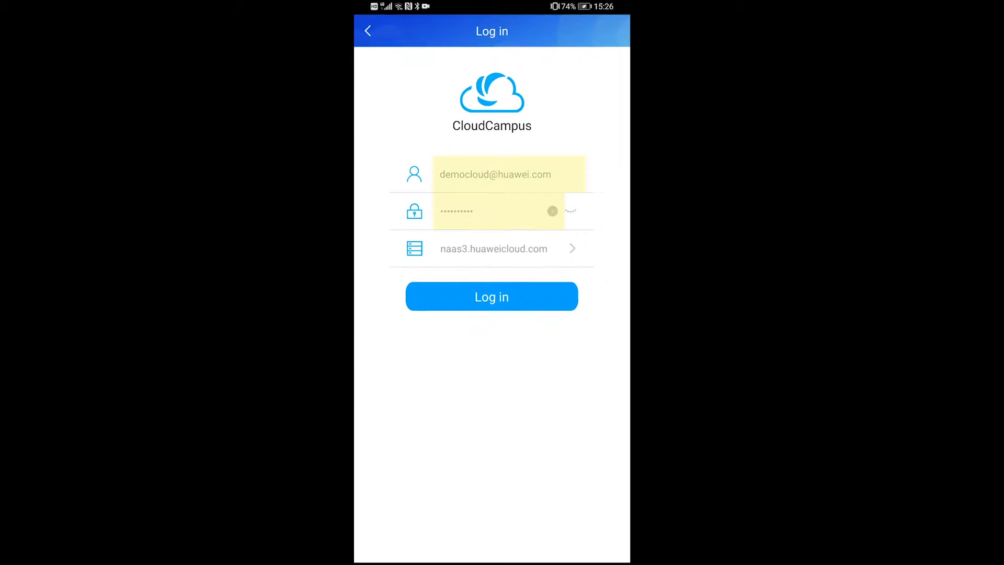
{"action": "left_click", "coordinate": [492, 267]}
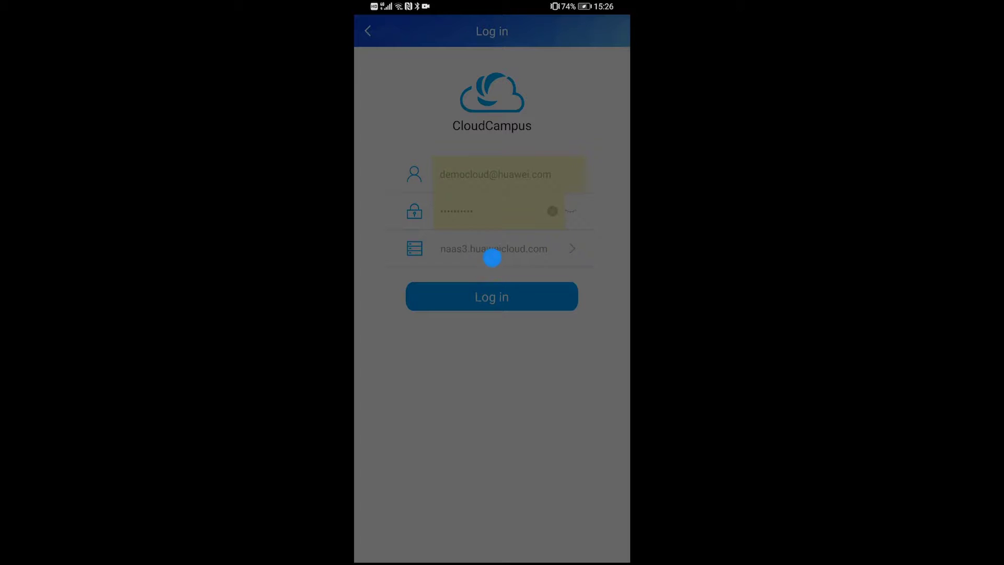
{"action": "left_click", "coordinate": [527, 545]}
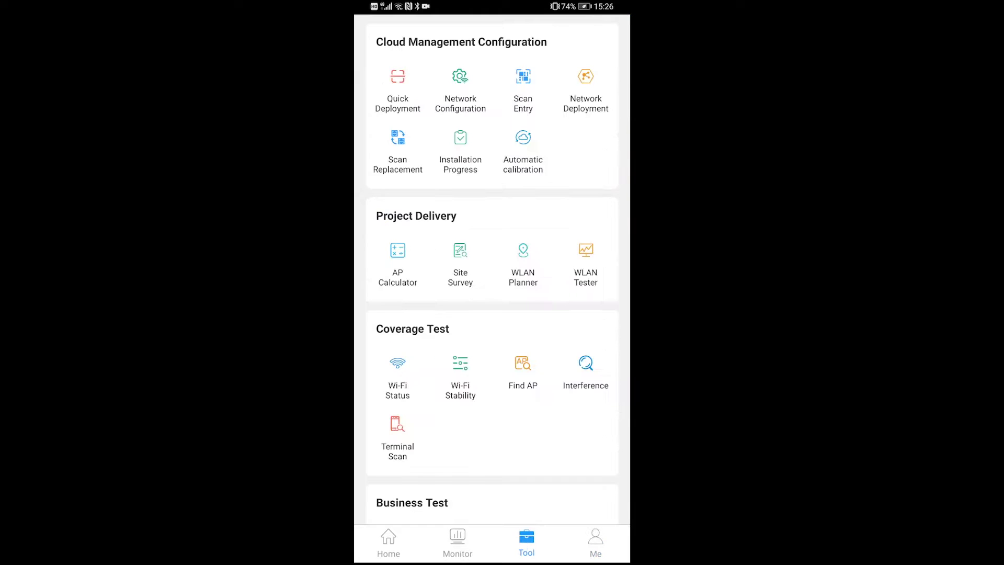
Create the AP-type site 'Huawei' via Quick Deployment and scan the AP barcode.
{"action": "left_click", "coordinate": [398, 103]}
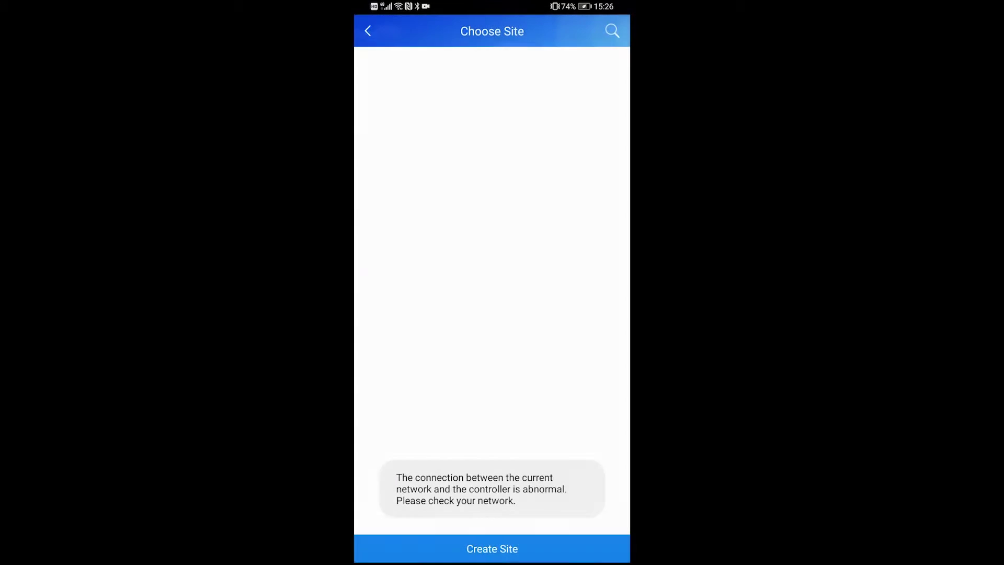
{"action": "left_click", "coordinate": [508, 548]}
{"action": "type", "text": "Hu"}
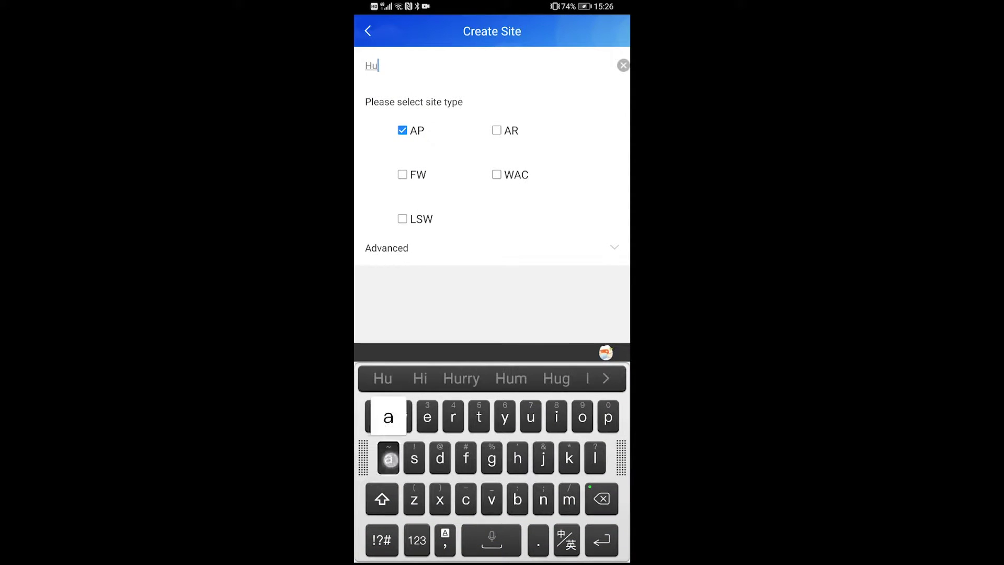
{"action": "type", "text": "awei"}
{"action": "left_click", "coordinate": [398, 379]}
{"action": "left_click", "coordinate": [585, 294]}
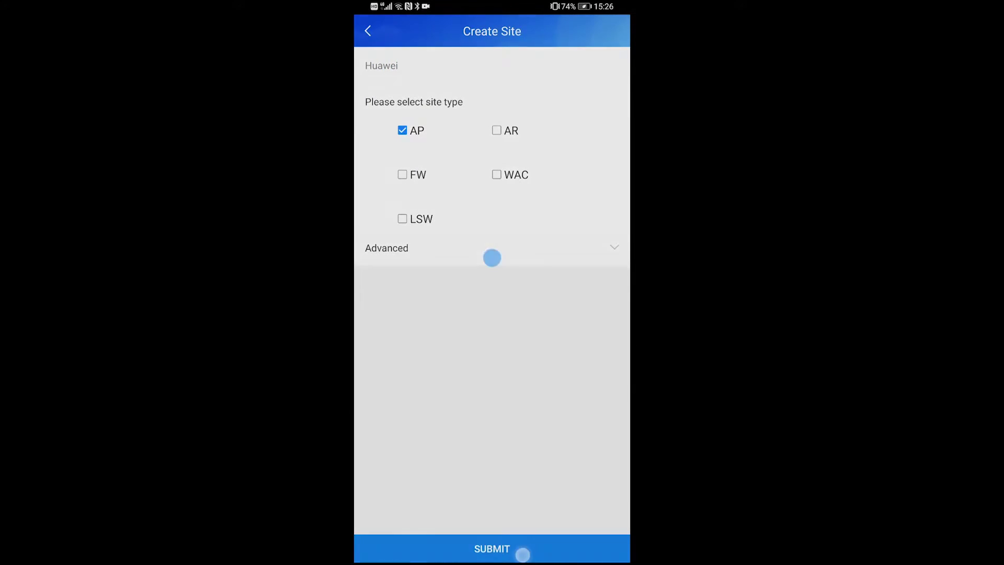
{"action": "left_click", "coordinate": [520, 550]}
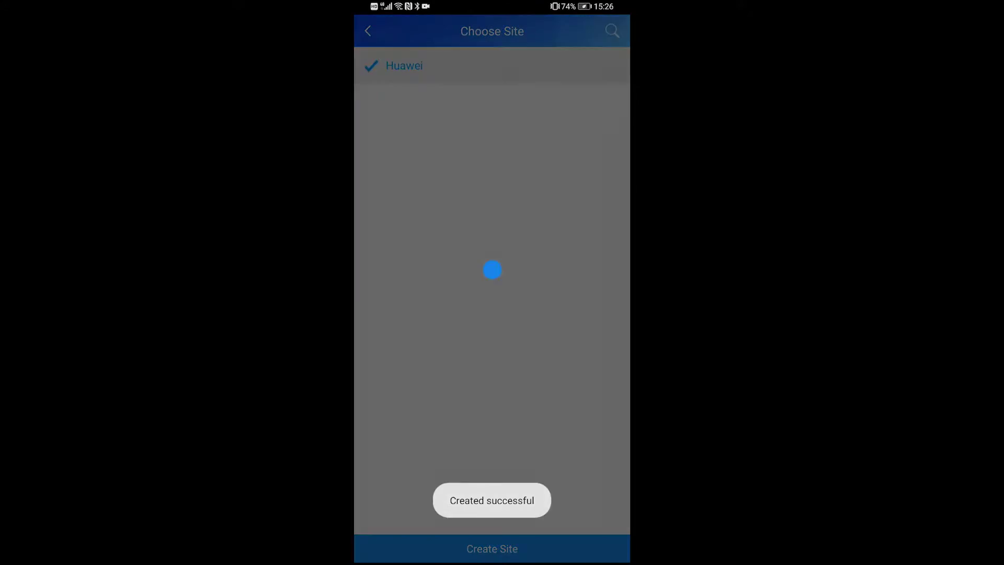
{"action": "left_click", "coordinate": [492, 547]}
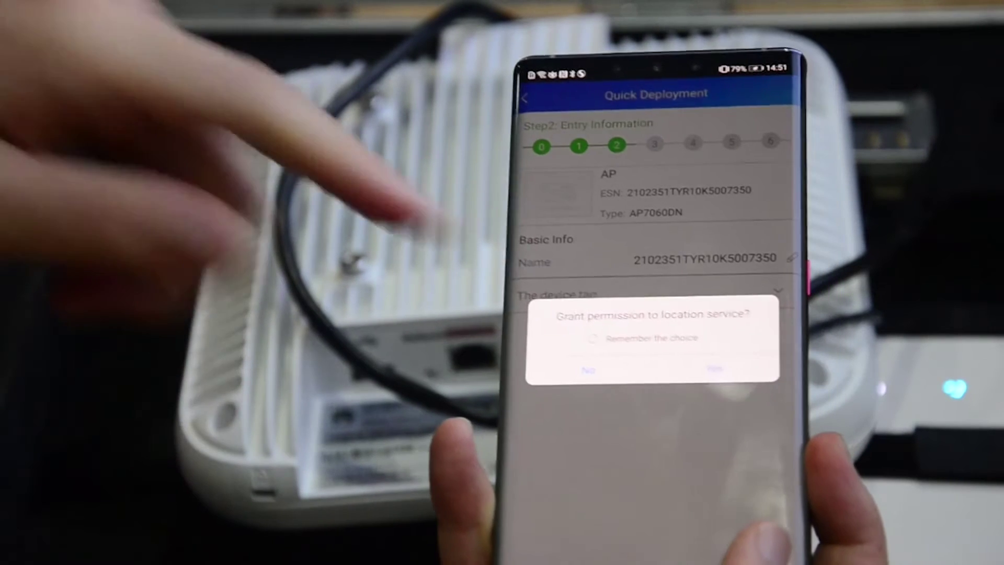
{"action": "left_click", "coordinate": [632, 341]}
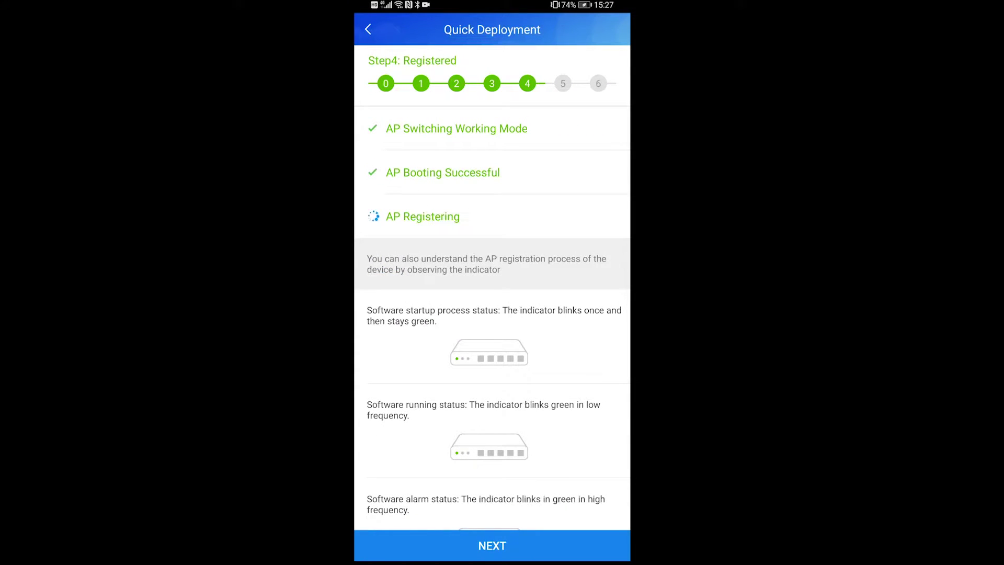
Create the SSID 'Testing' for the Huawei site and start One-Click Acceptance.
{"action": "left_click", "coordinate": [469, 544]}
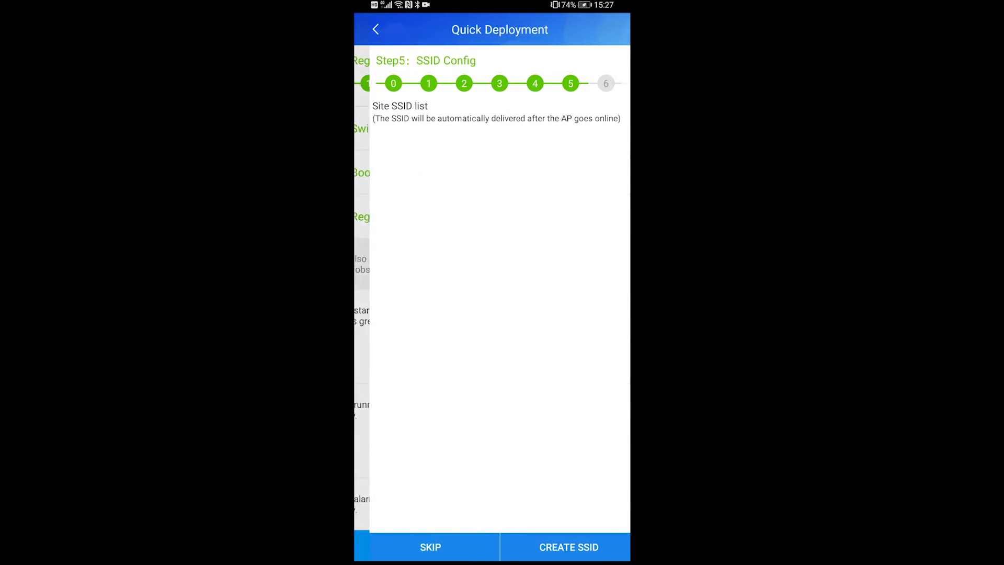
{"action": "left_click", "coordinate": [561, 548]}
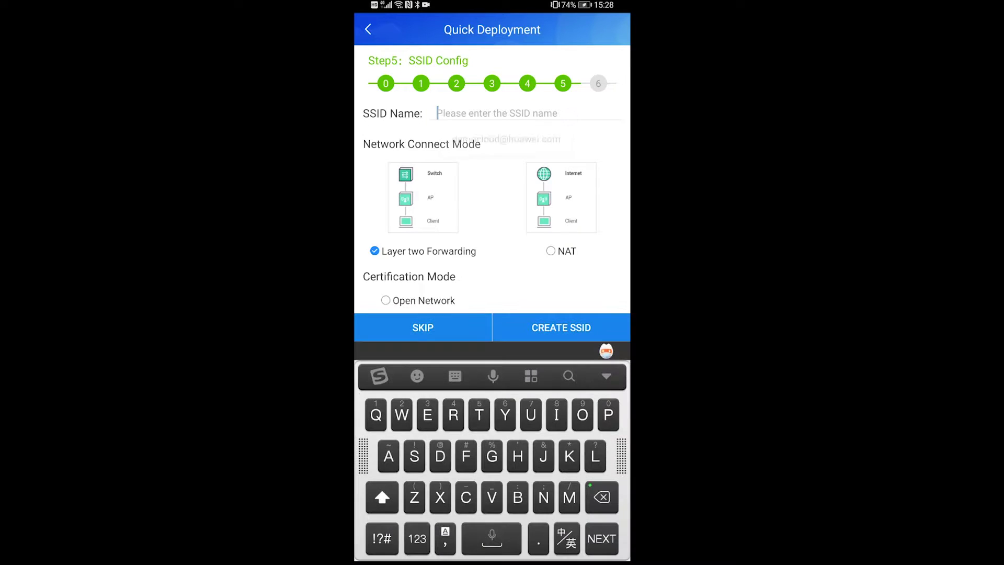
{"action": "type", "text": "T"}
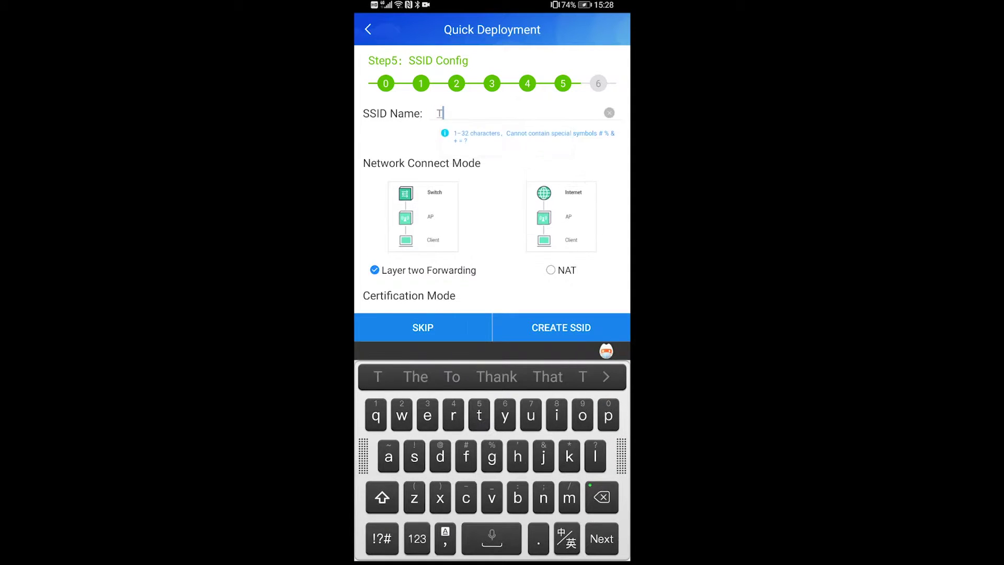
{"action": "type", "text": "esting"}
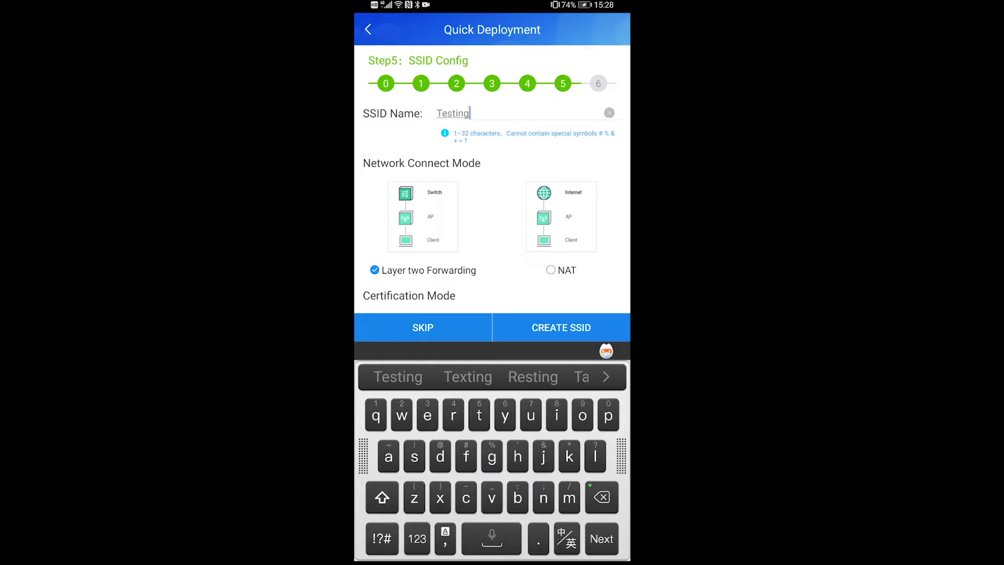
{"action": "left_click", "coordinate": [554, 277]}
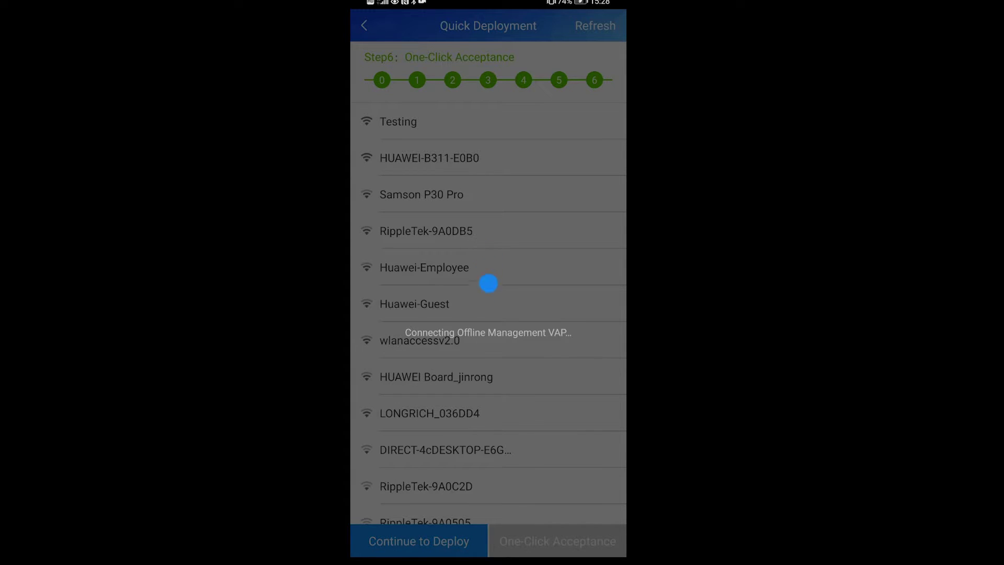
{"action": "left_click", "coordinate": [588, 542]}
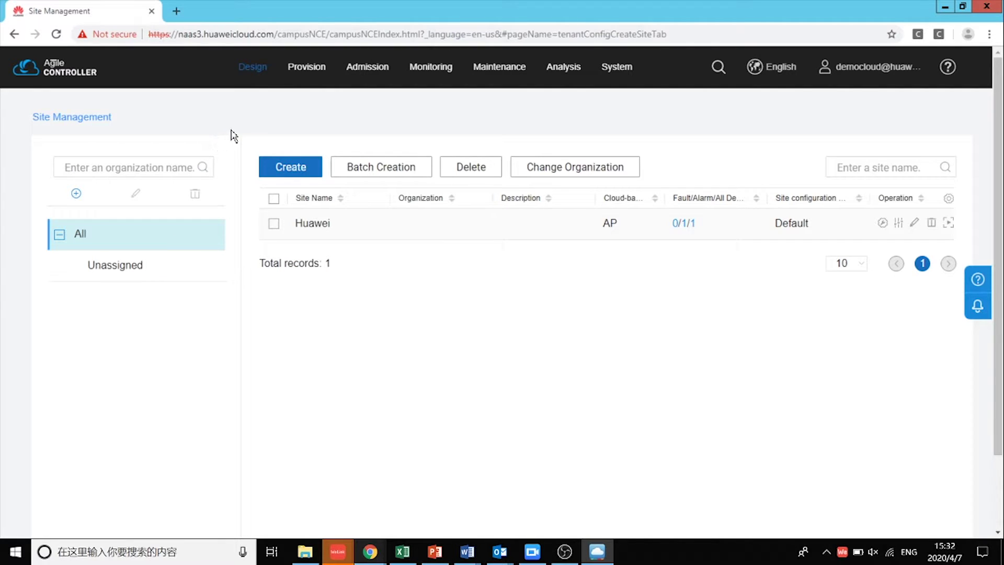
{"action": "mouse_move", "coordinate": [301, 67]}
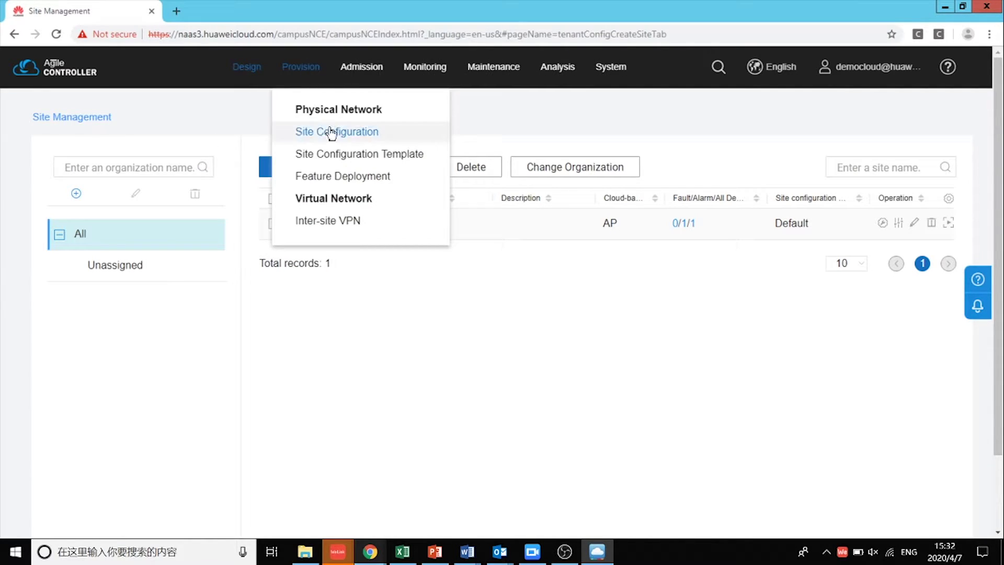
Open the Huawei site's AP Radio settings from Provision > Site Configuration.
{"action": "left_click", "coordinate": [333, 135]}
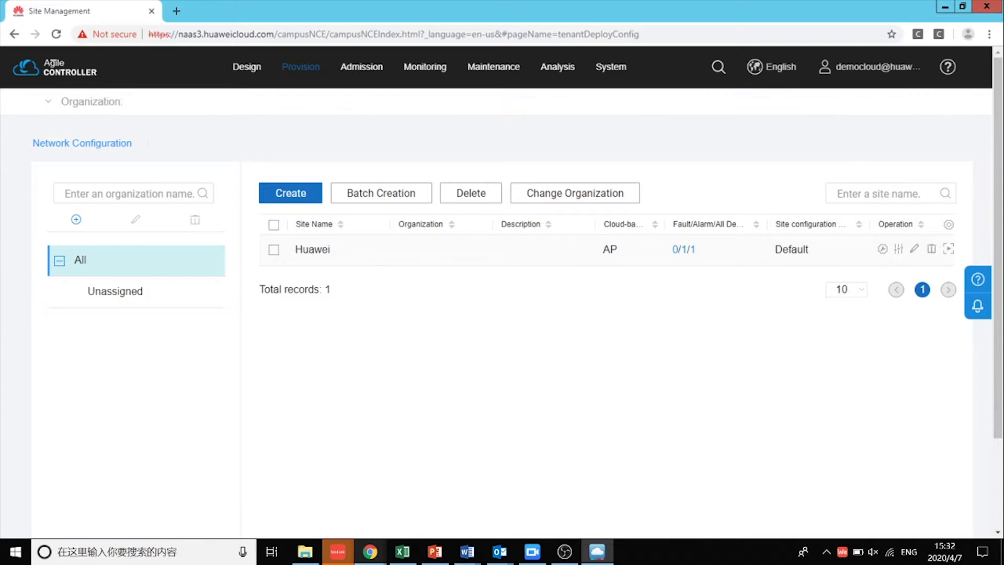
{"action": "left_click", "coordinate": [312, 249]}
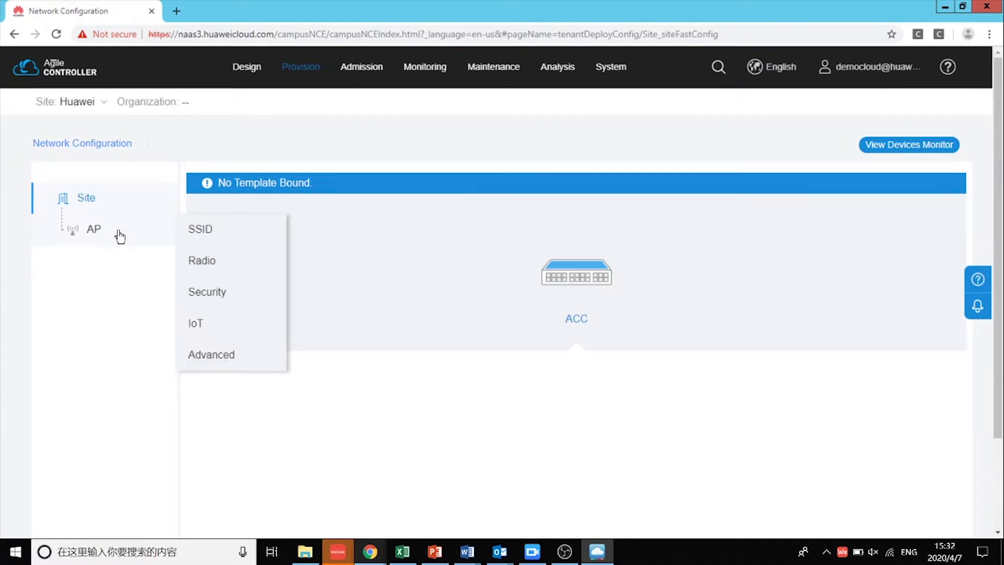
{"action": "mouse_move", "coordinate": [93, 229]}
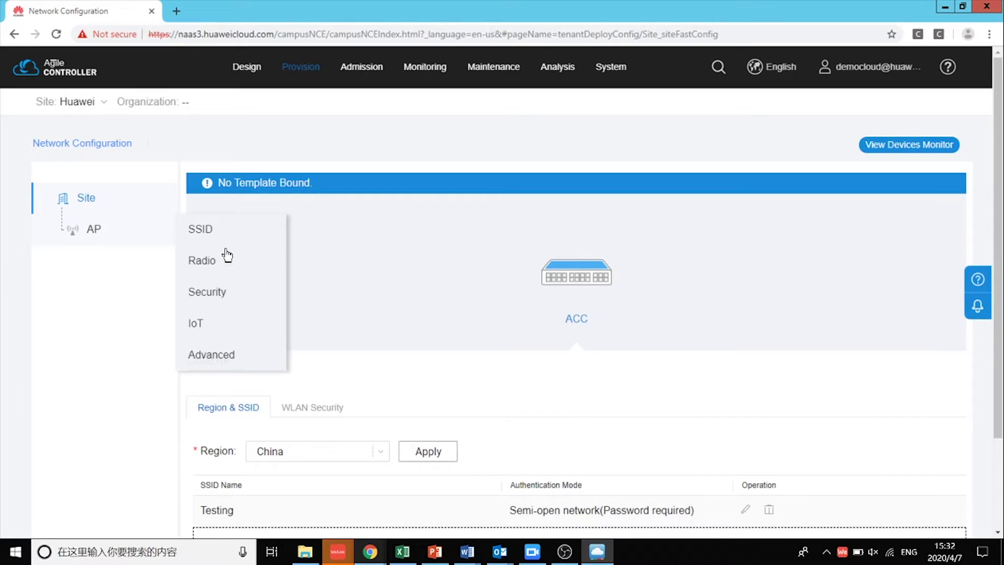
{"action": "left_click", "coordinate": [202, 260]}
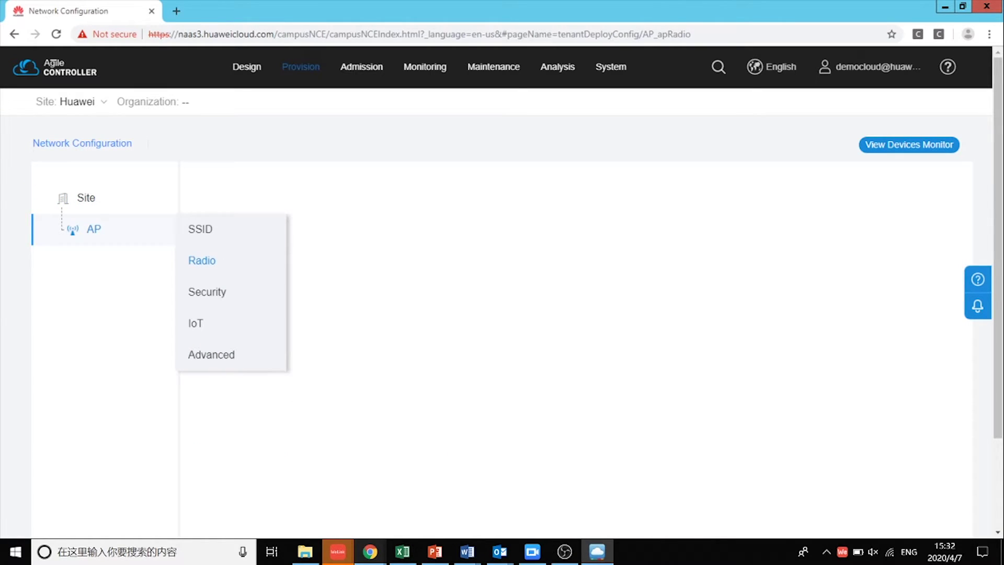
{"action": "scroll", "coordinate": [578, 329], "scroll_direction": "down", "scroll_amount": 1}
{"action": "scroll", "coordinate": [569, 347], "scroll_direction": "down", "scroll_amount": 2}
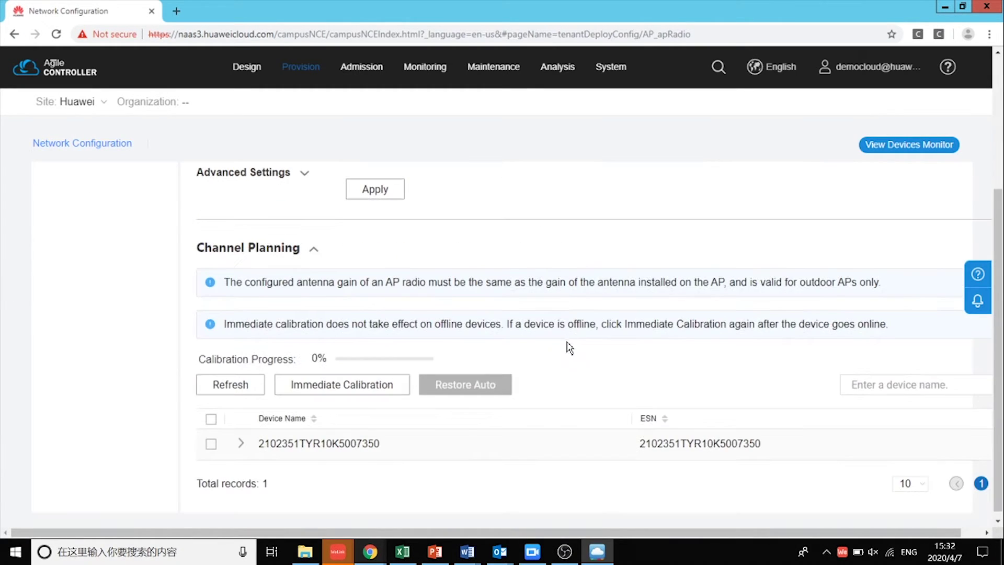
Set the 2.4 GHz radio to 20mhz bandwidth, channel 1 and manual power 127, and save.
{"action": "left_click", "coordinate": [241, 445]}
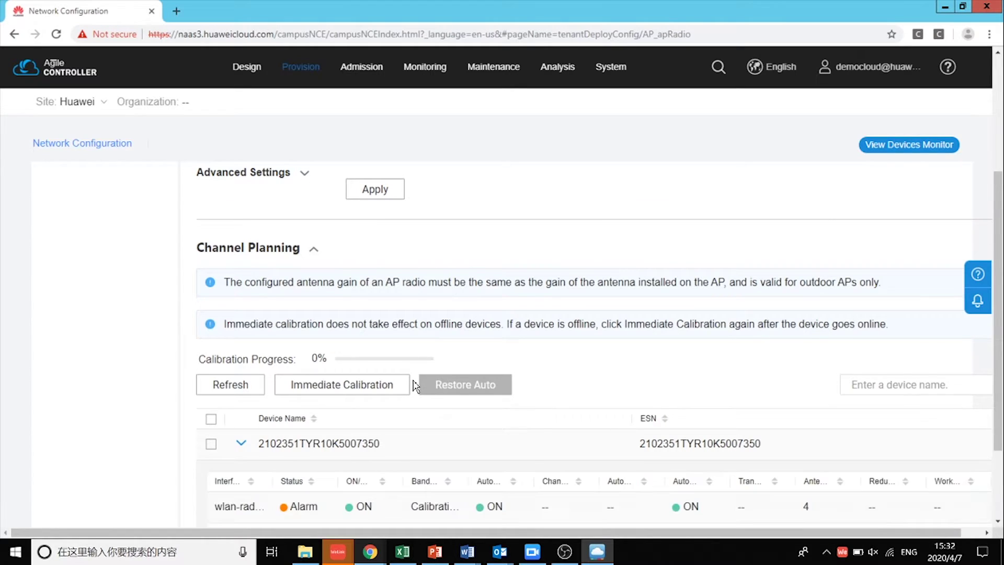
{"action": "scroll", "coordinate": [411, 385], "scroll_direction": "down", "scroll_amount": 2}
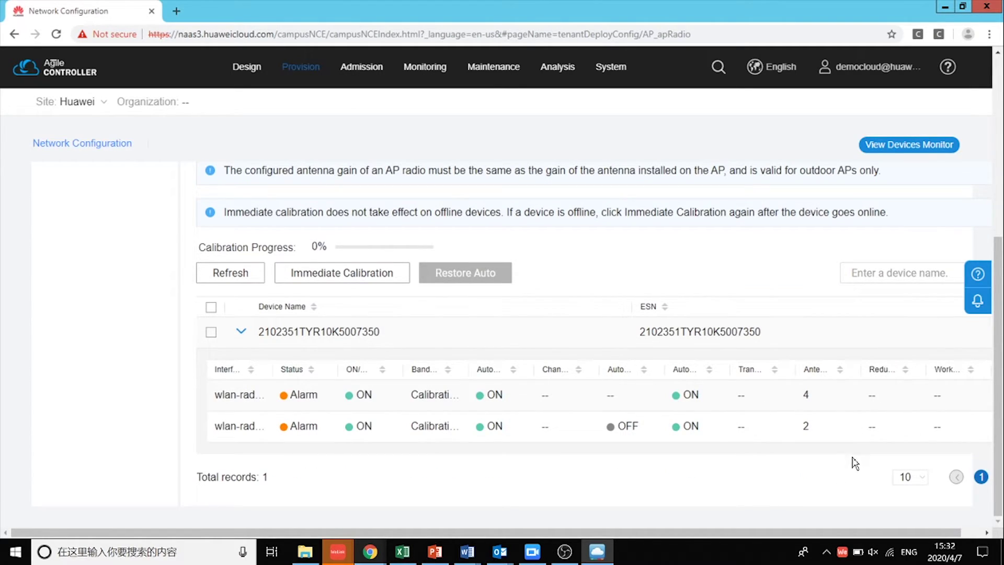
{"action": "key", "text": "ctrl+minus"}
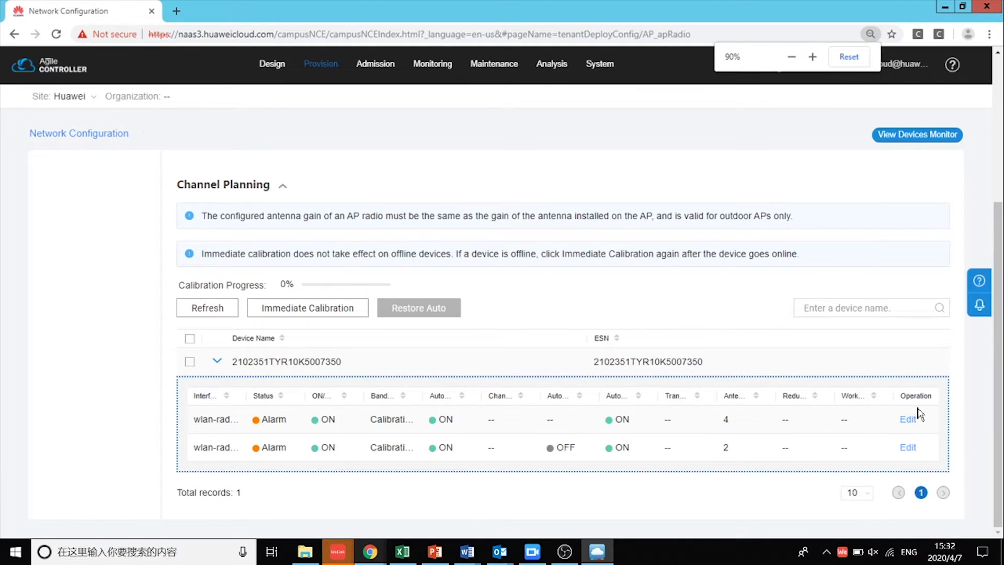
{"action": "left_click", "coordinate": [907, 419]}
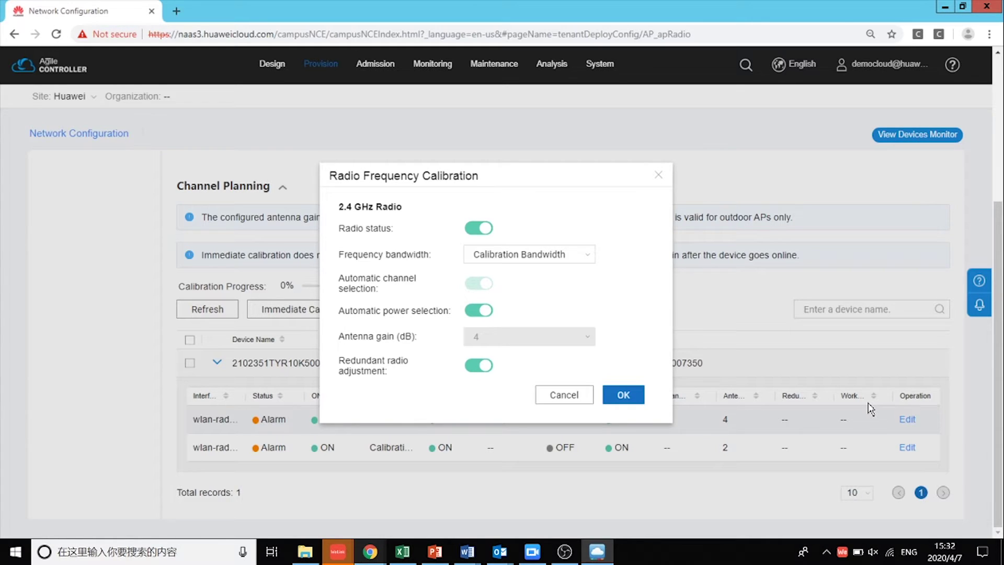
{"action": "left_click", "coordinate": [580, 253]}
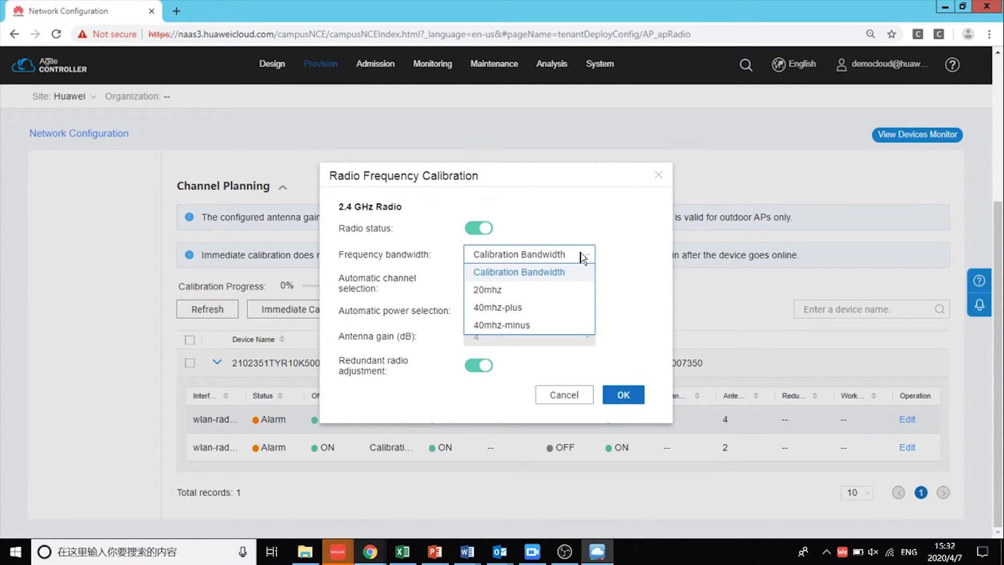
{"action": "left_click", "coordinate": [569, 291]}
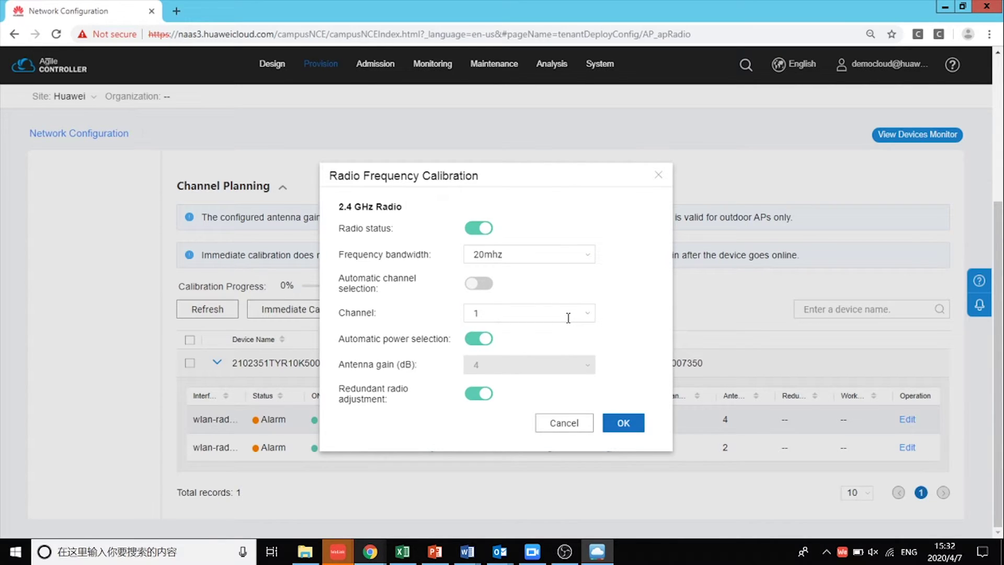
{"action": "left_click", "coordinate": [478, 337]}
{"action": "left_click", "coordinate": [586, 365]}
{"action": "left_click_drag", "start_coordinate": [592, 387], "coordinate": [591, 515]}
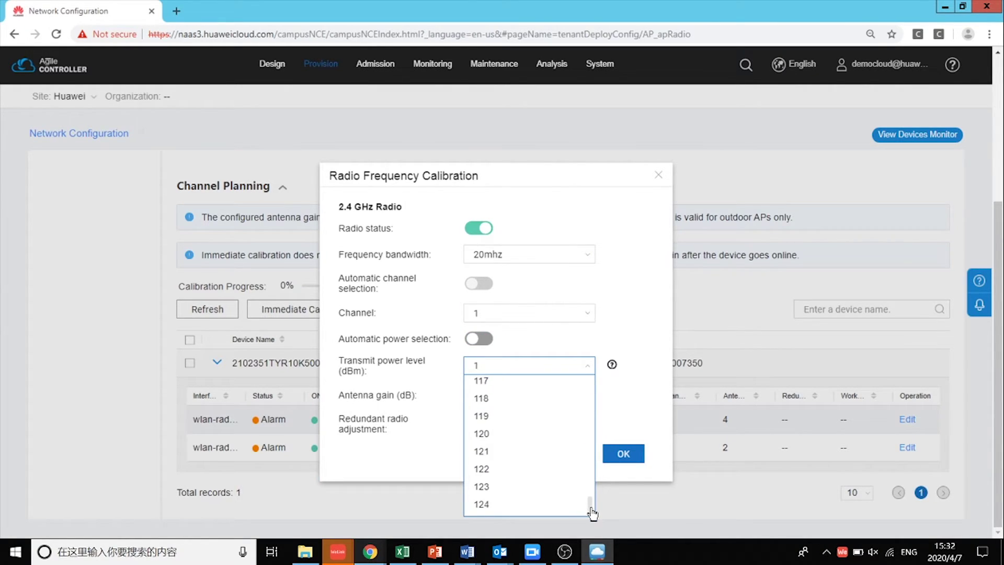
{"action": "scroll", "coordinate": [533, 510], "scroll_direction": "down", "scroll_amount": 1}
{"action": "left_click", "coordinate": [530, 508]}
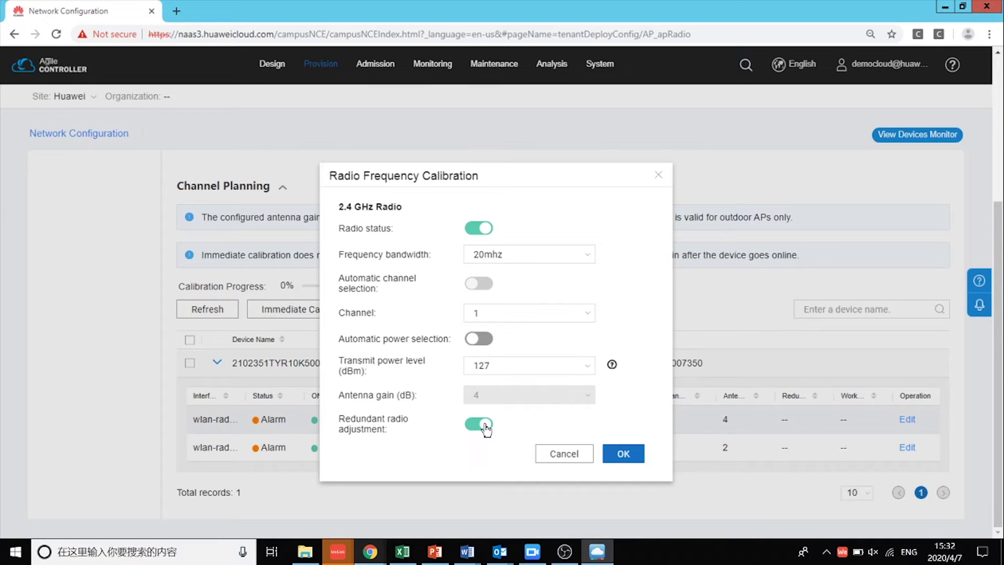
{"action": "left_click", "coordinate": [613, 445]}
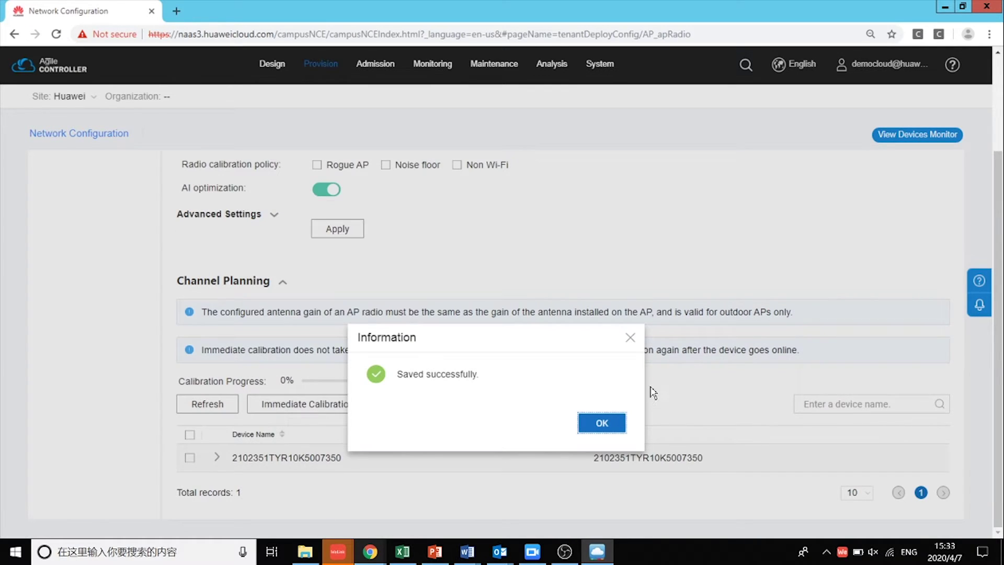
{"action": "key", "text": "Return"}
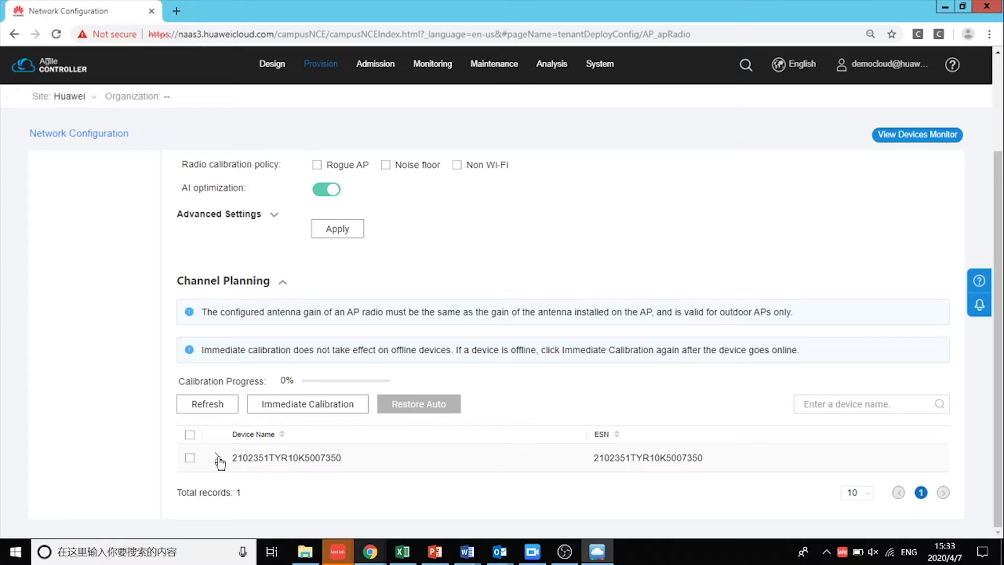
Set the 5 GHz radio to 80mhz bandwidth, channel 149 and manual power 127, and save.
{"action": "left_click", "coordinate": [219, 458]}
{"action": "scroll", "coordinate": [617, 412], "scroll_direction": "down", "scroll_amount": 2}
{"action": "left_click", "coordinate": [907, 449]}
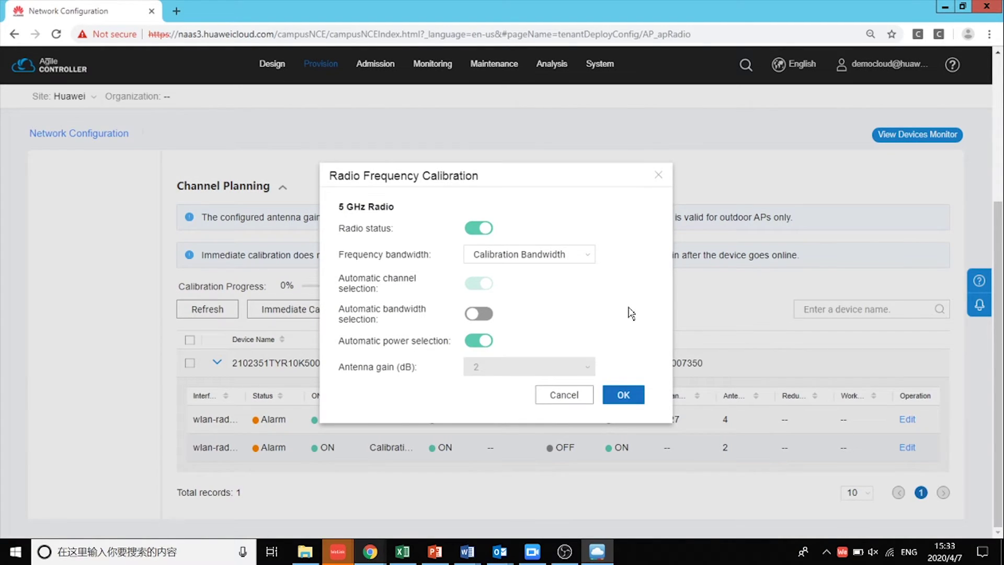
{"action": "left_click", "coordinate": [542, 258]}
{"action": "left_click", "coordinate": [539, 341]}
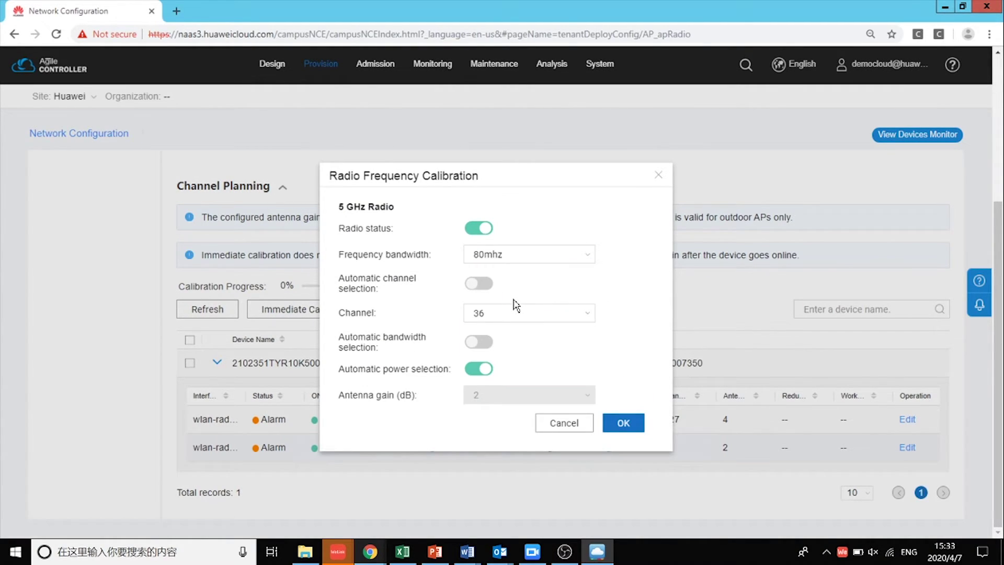
{"action": "left_click", "coordinate": [519, 311]}
{"action": "left_click", "coordinate": [507, 404]}
{"action": "left_click", "coordinate": [481, 370]}
{"action": "left_click", "coordinate": [534, 403]}
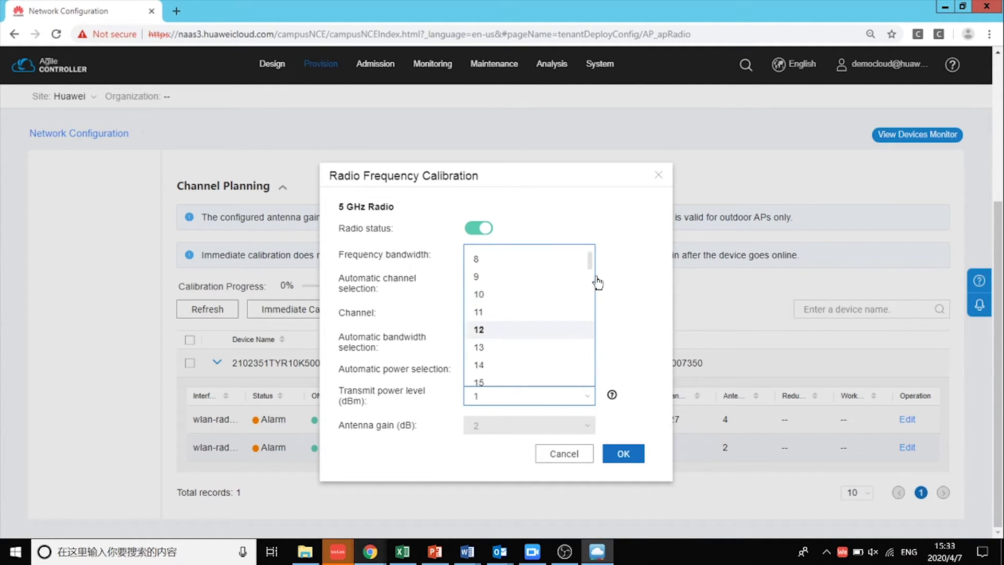
{"action": "left_click_drag", "start_coordinate": [594, 259], "coordinate": [594, 440]}
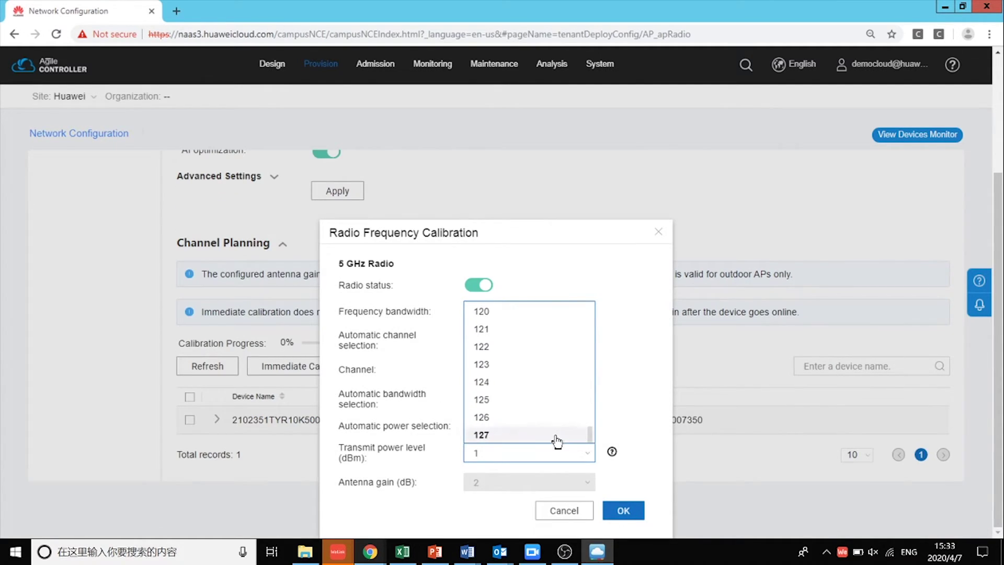
{"action": "left_click", "coordinate": [556, 433]}
{"action": "left_click", "coordinate": [624, 511]}
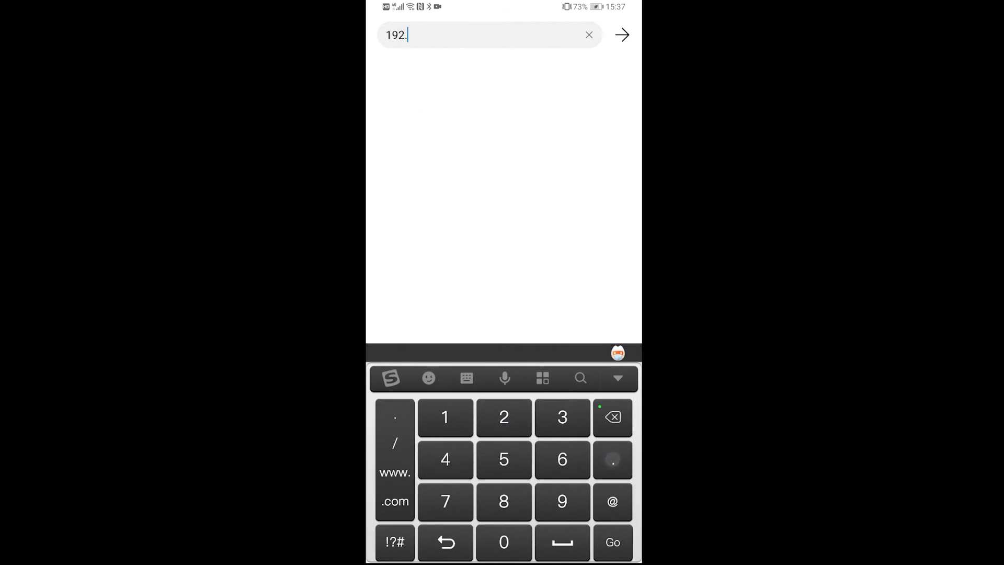
{"action": "type", "text": "168.8."}
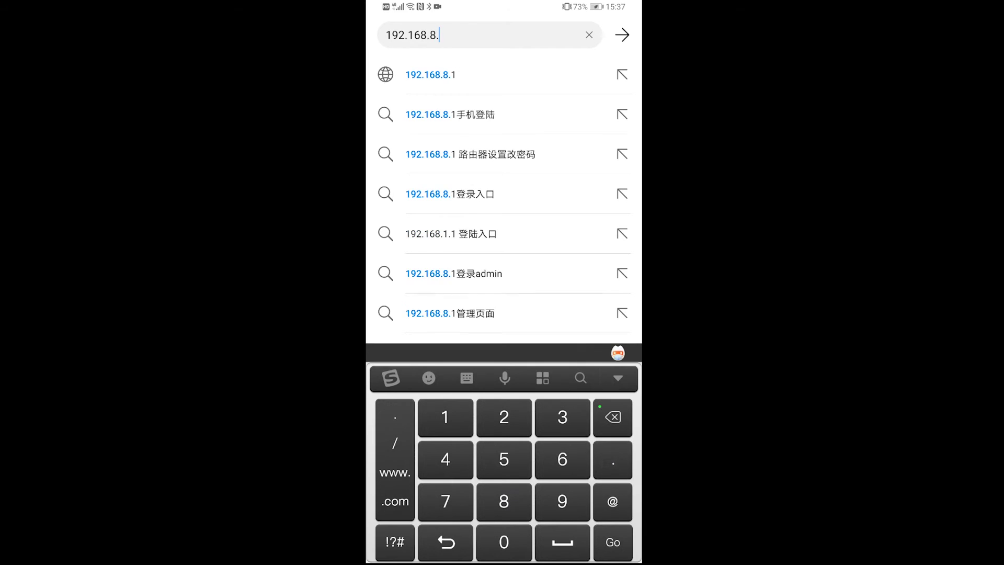
{"action": "type", "text": "157"}
Load the speed test page at 192.168.8.157 on the phone and start the test.
{"action": "key", "text": "Return"}
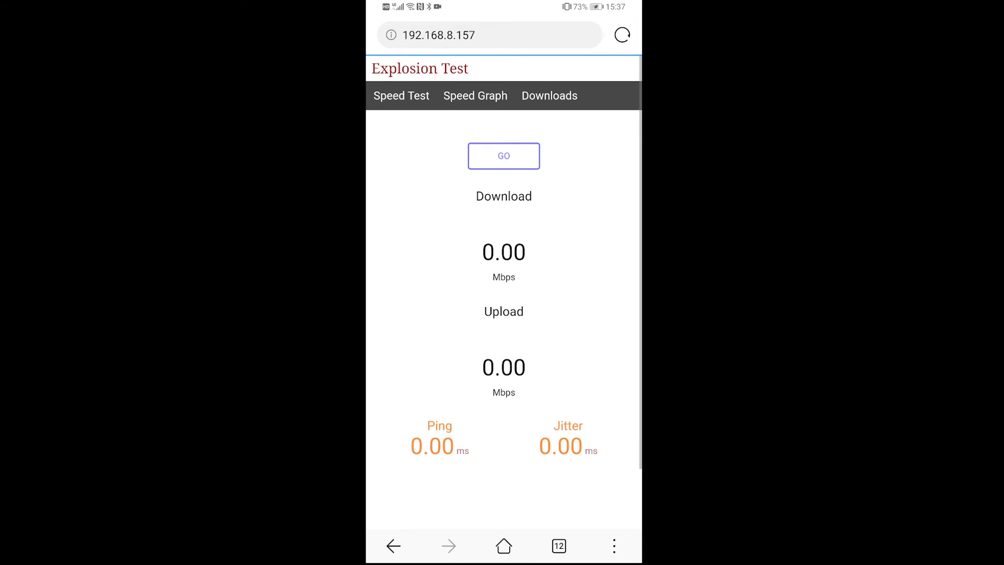
{"action": "left_click", "coordinate": [504, 155]}
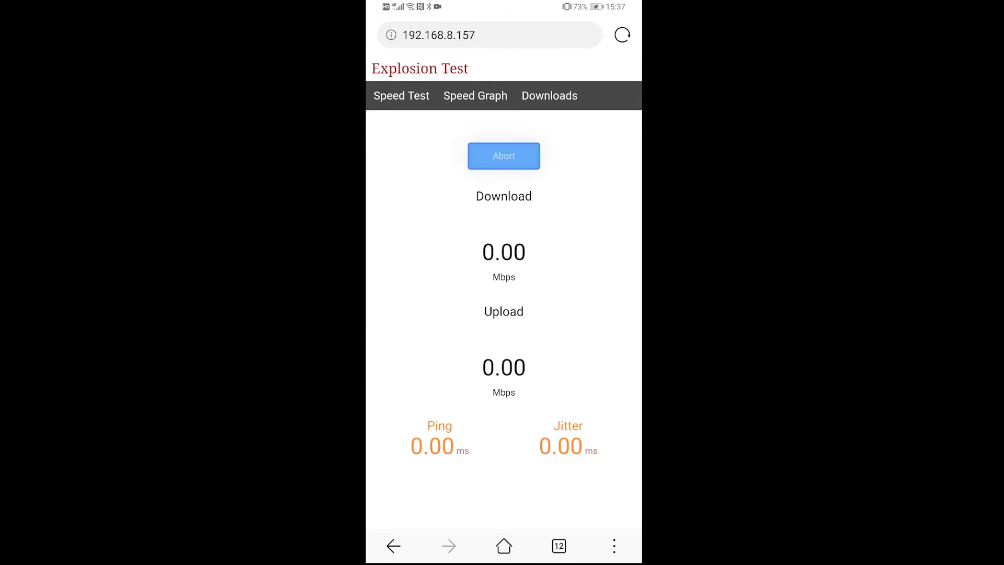